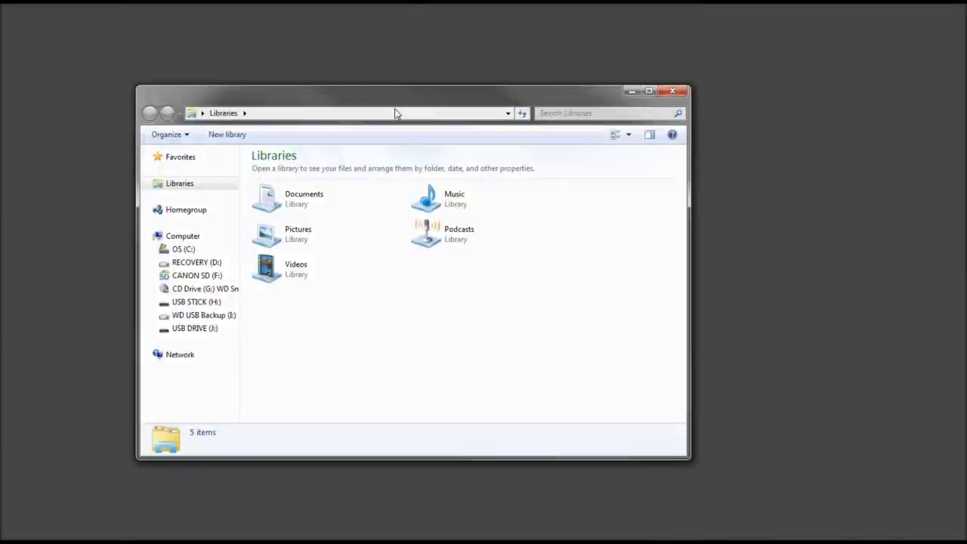
Select the 'Libraries' path in the address bar so it can be replaced
{"action": "left_click", "coordinate": [399, 116]}
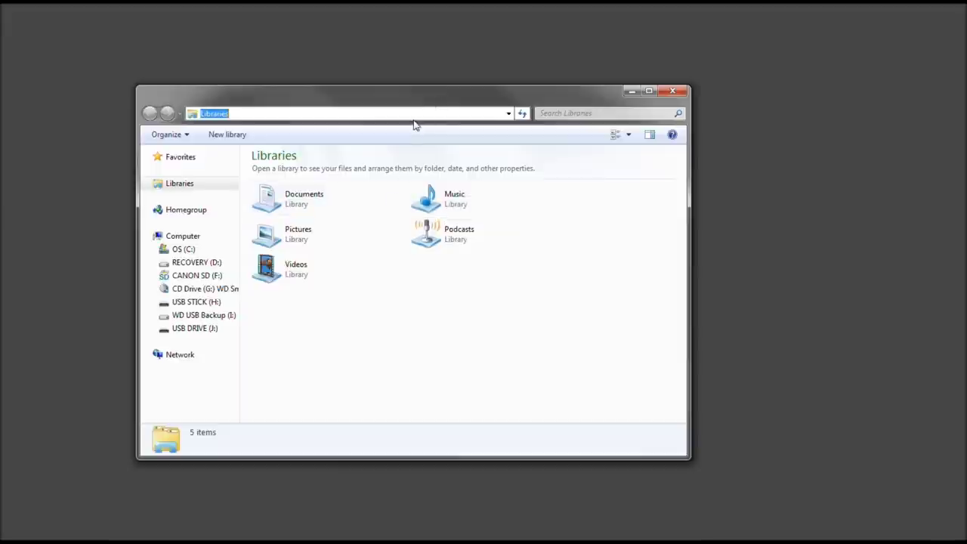
Go to Computer\My Bluetooth via address-bar autocomplete and run Search for Devices
{"action": "type", "text": "Comp"}
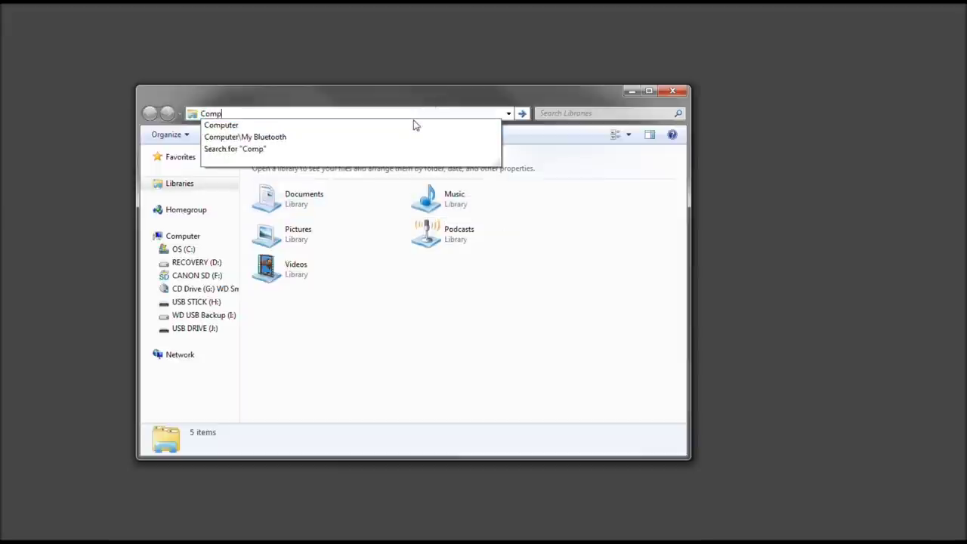
{"action": "key", "text": "Down"}
{"action": "type", "text": "\\"}
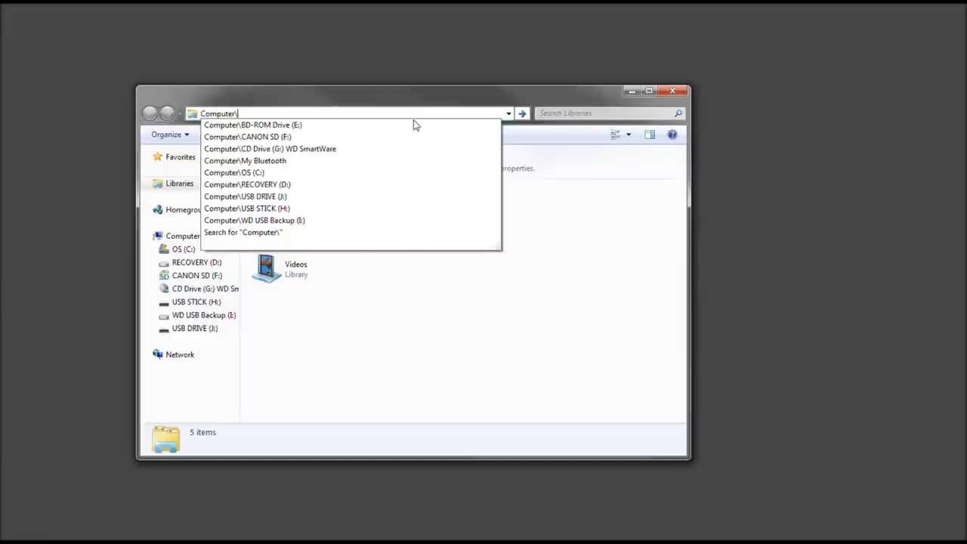
{"action": "type", "text": "B"}
{"action": "key", "text": "BackSpace"}
{"action": "type", "text": "M"}
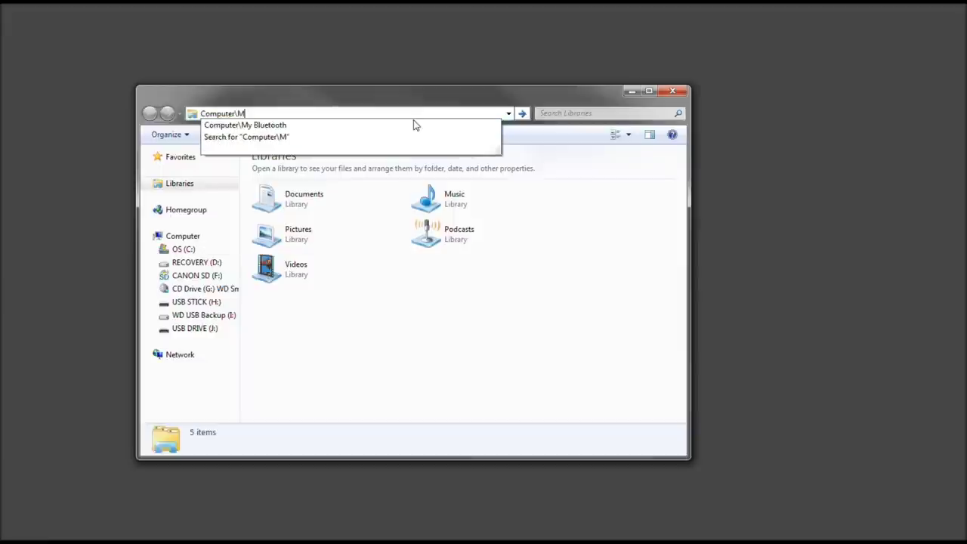
{"action": "key", "text": "Down"}
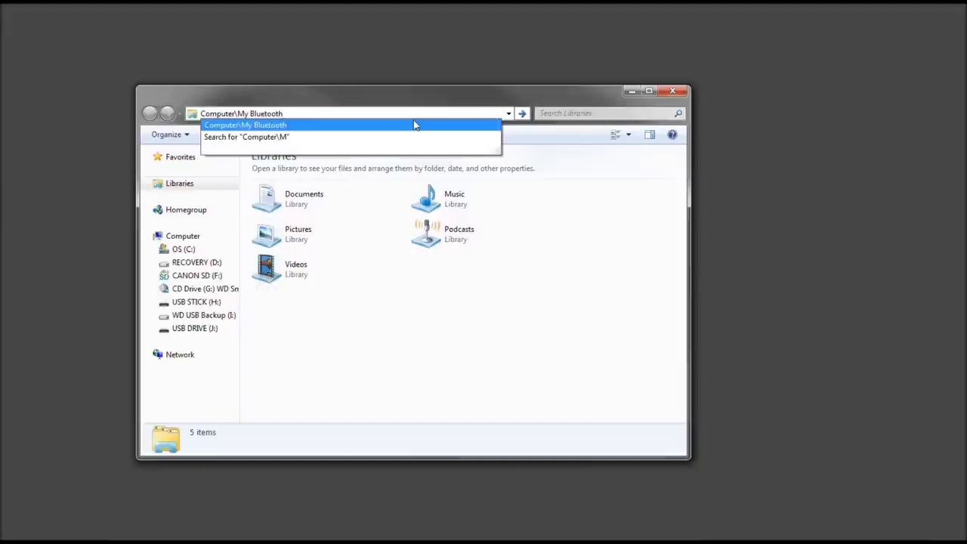
{"action": "key", "text": "Return"}
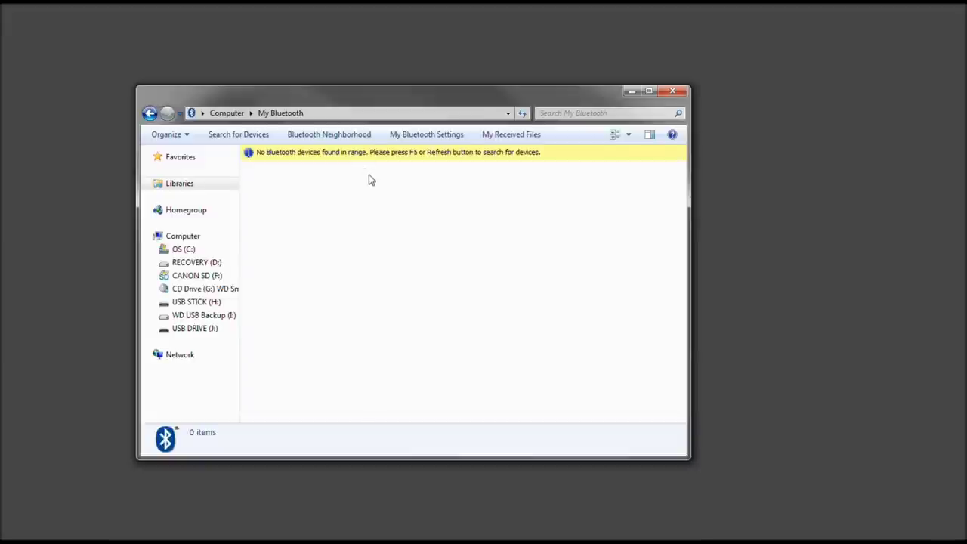
{"action": "left_click", "coordinate": [258, 140]}
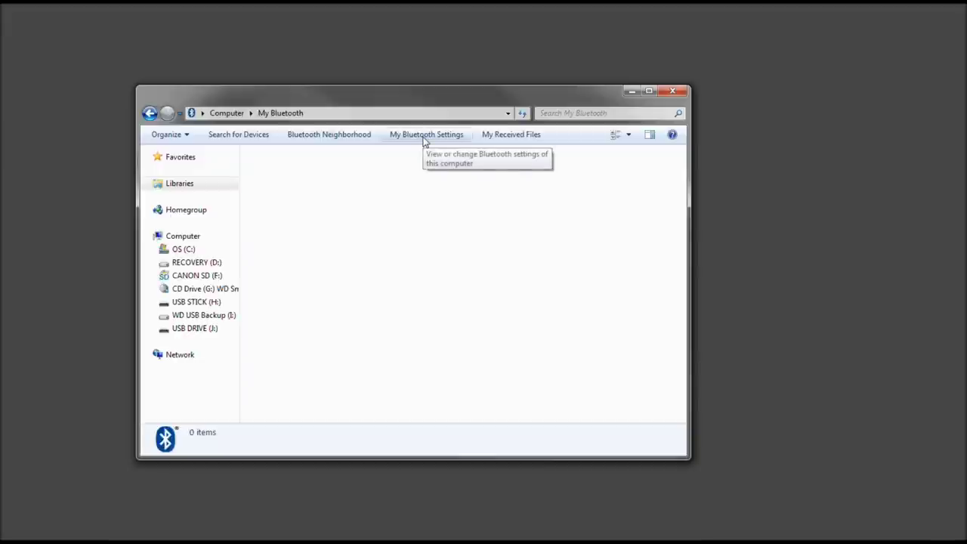
Open the My Bluetooth Settings dialog from the toolbar
{"action": "left_click", "coordinate": [424, 136]}
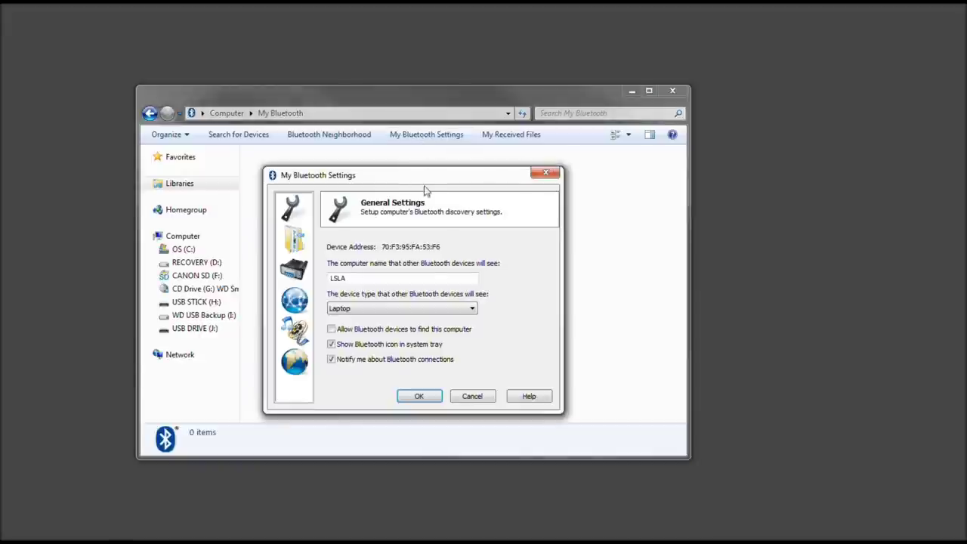
Keep the device type as Laptop and tick 'Allow Bluetooth devices to find this computer'
{"action": "left_click", "coordinate": [391, 280]}
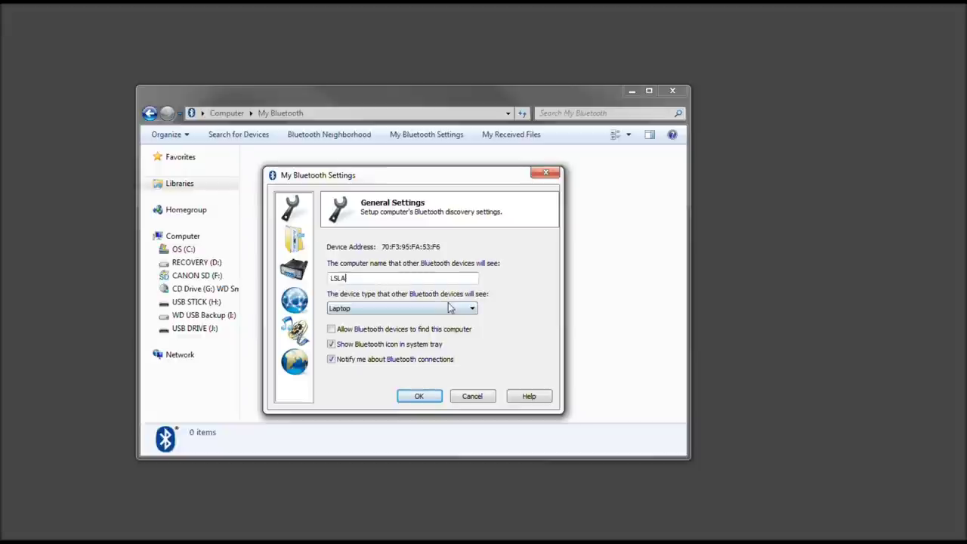
{"action": "left_click", "coordinate": [416, 308]}
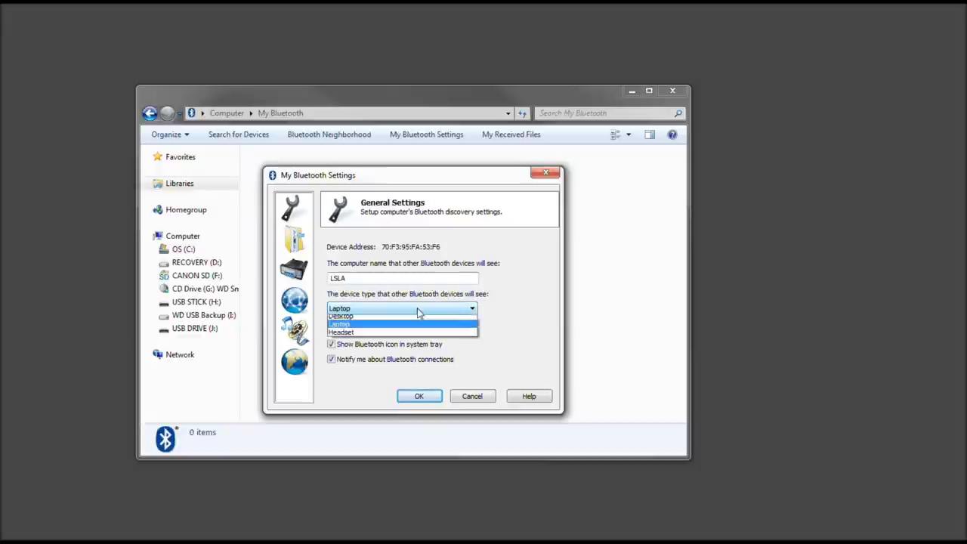
{"action": "left_click", "coordinate": [541, 321]}
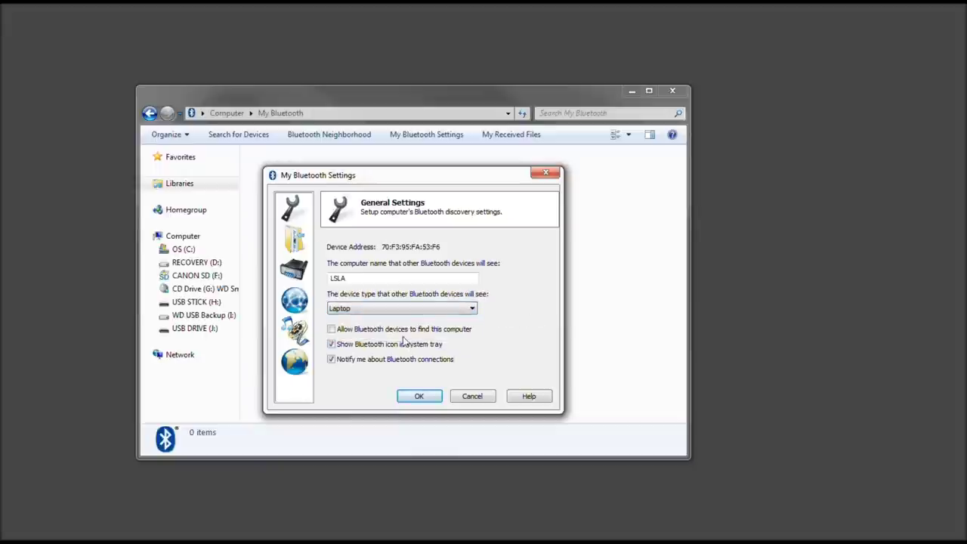
{"action": "left_click", "coordinate": [363, 332]}
Review File Transfer and Serial Port settings, then tick Enable Bluetooth Network
{"action": "left_click", "coordinate": [294, 243]}
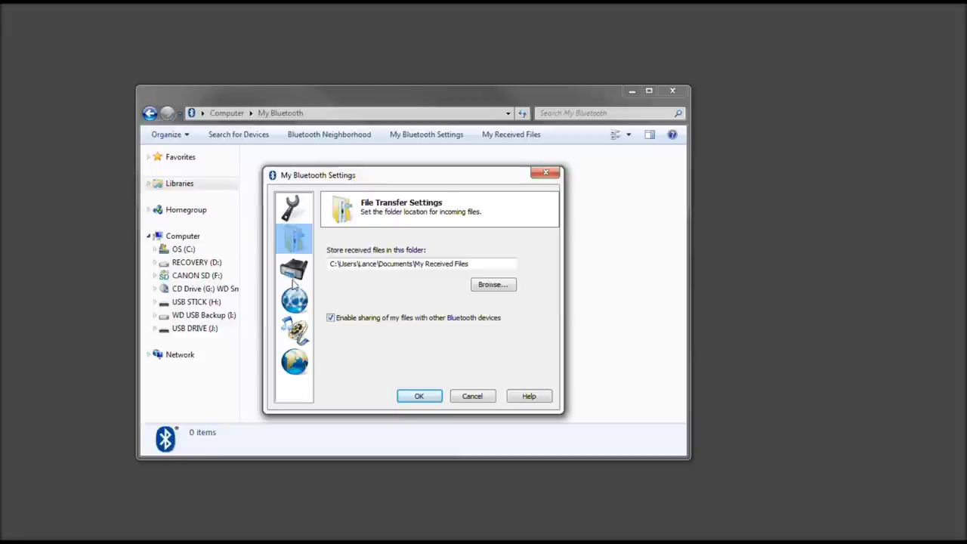
{"action": "left_click", "coordinate": [297, 277]}
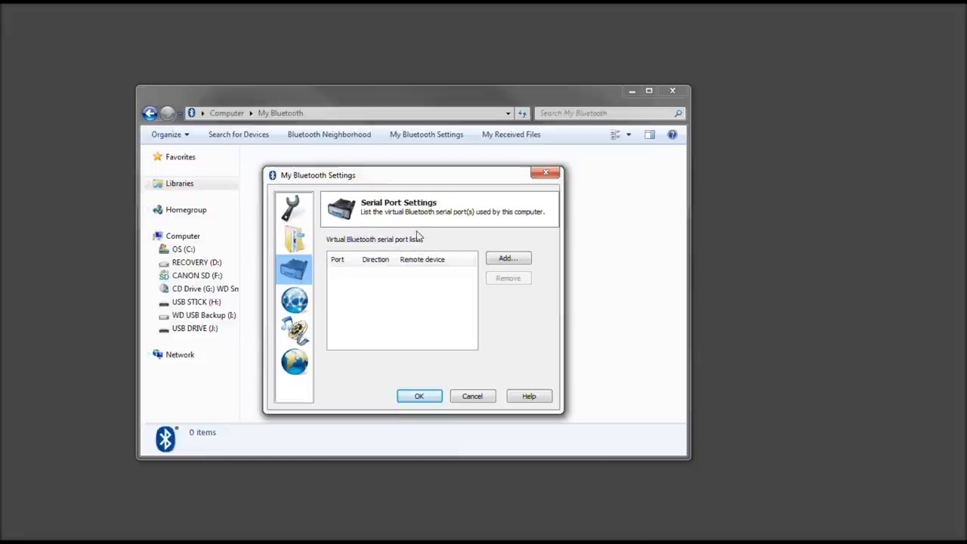
{"action": "left_click", "coordinate": [296, 302]}
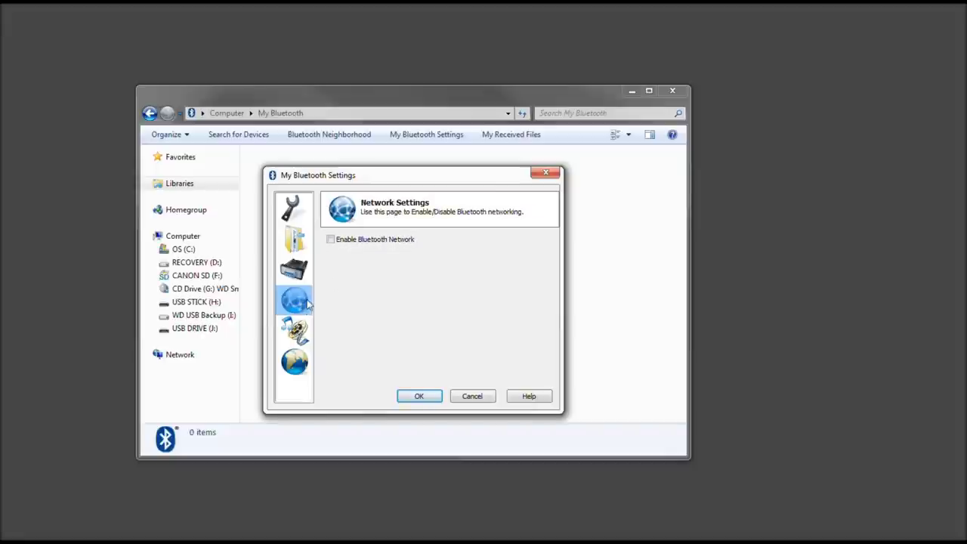
{"action": "left_click", "coordinate": [395, 242]}
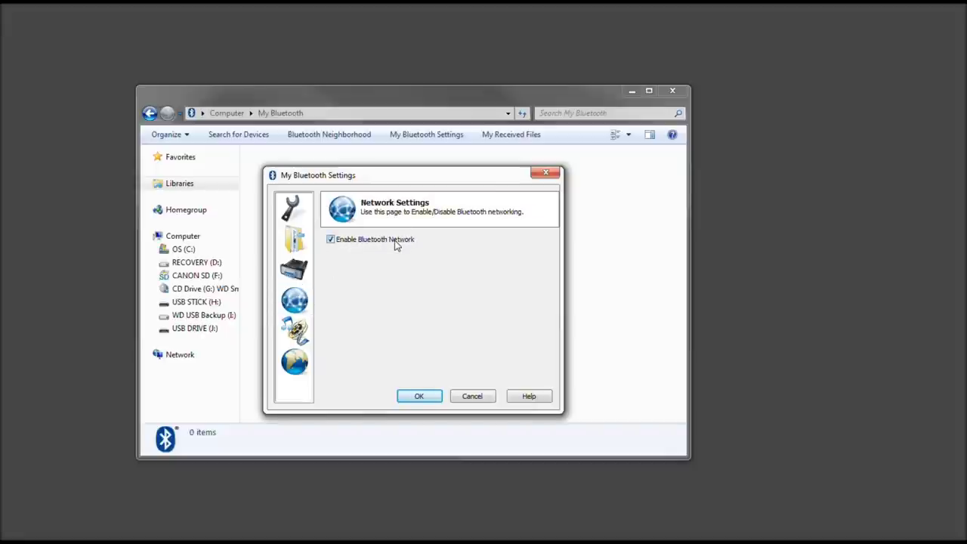
Keep Windows default device for audio playback, check Language settings, and apply with OK
{"action": "left_click", "coordinate": [303, 330]}
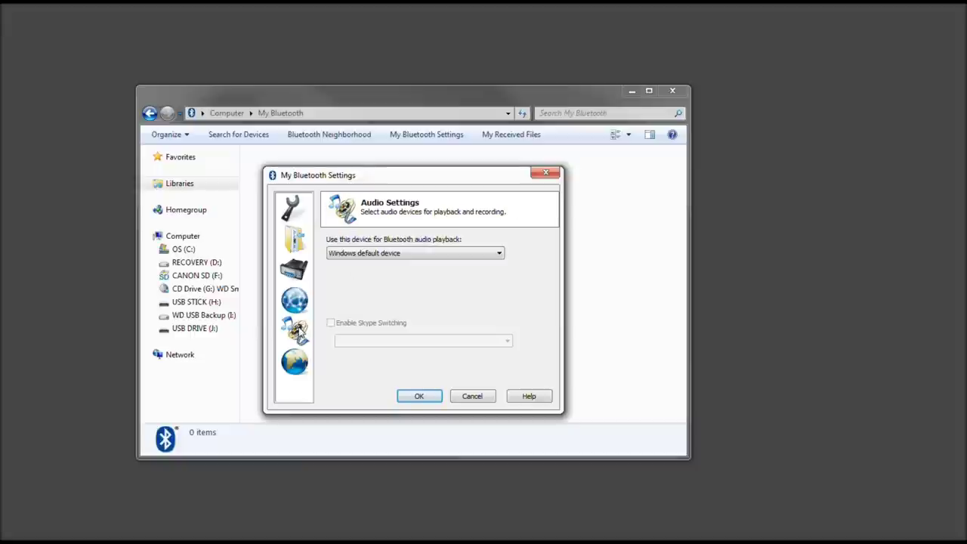
{"action": "left_click", "coordinate": [397, 252]}
{"action": "left_click", "coordinate": [399, 253]}
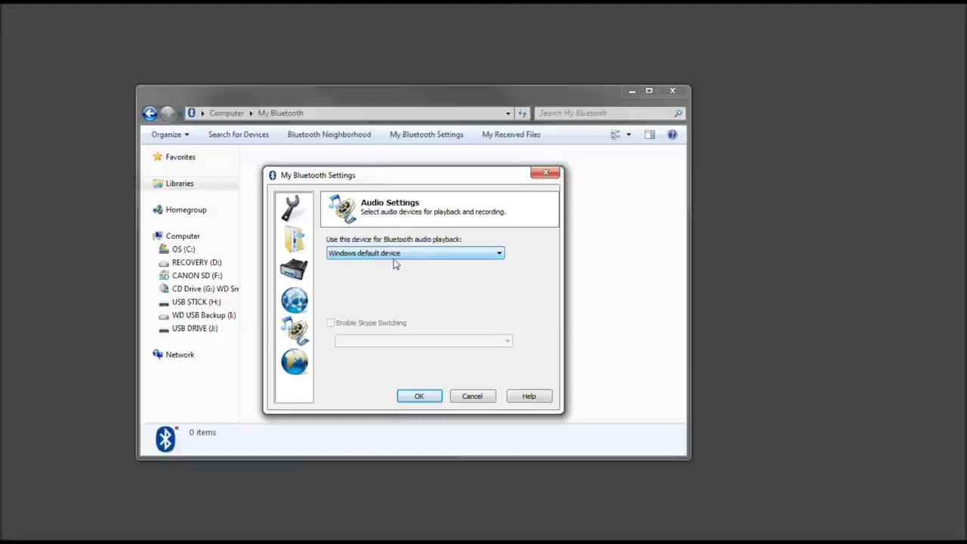
{"action": "left_click", "coordinate": [296, 364]}
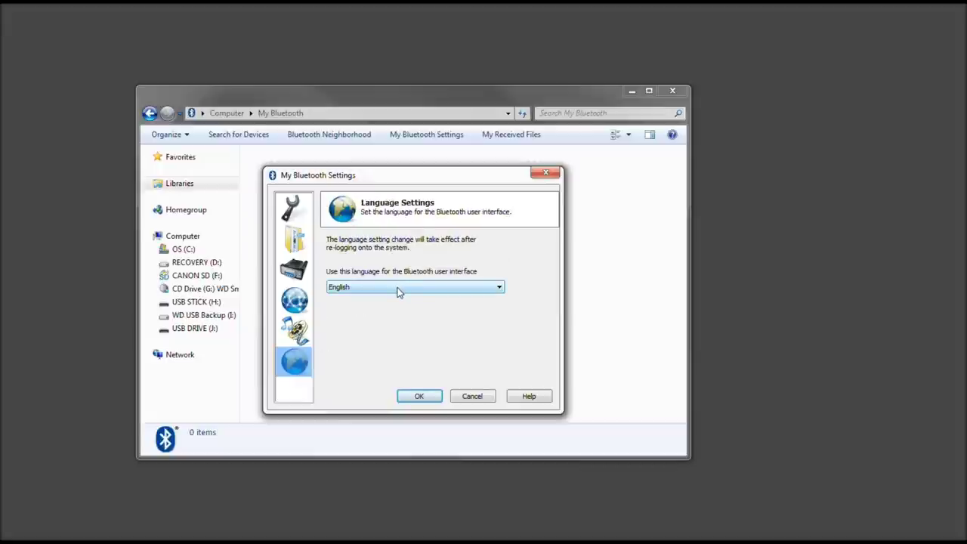
{"action": "left_click", "coordinate": [422, 398]}
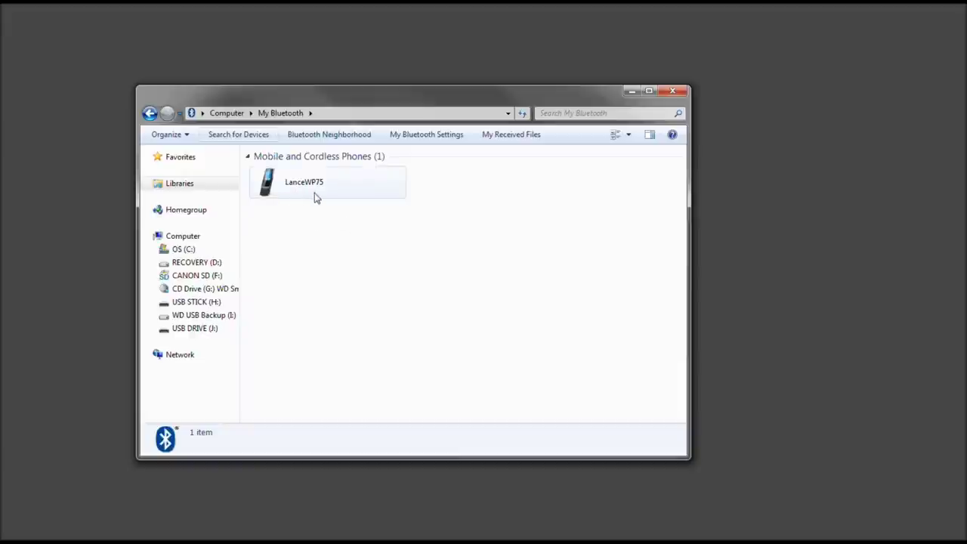
Select the discovered phone under Mobile and Cordless Phones
{"action": "left_click", "coordinate": [361, 194]}
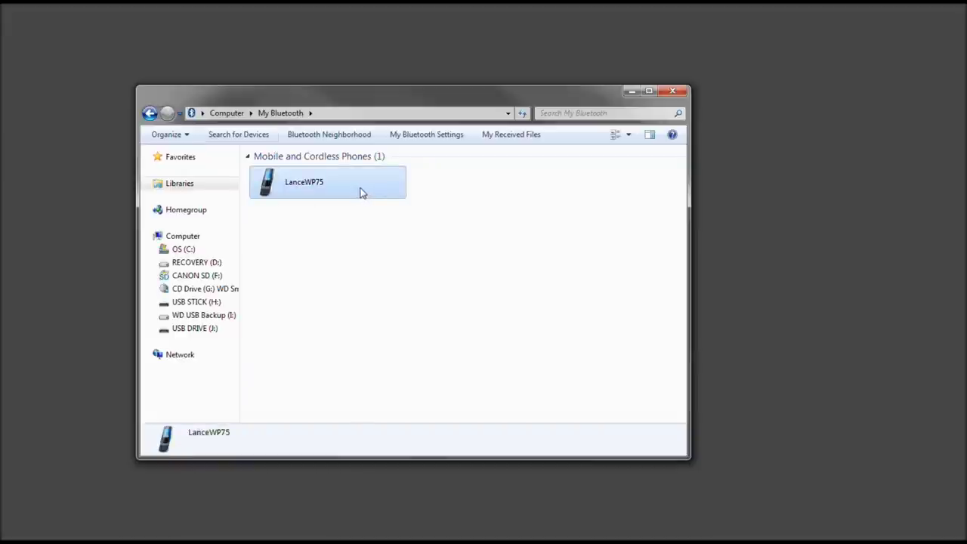
{"action": "right_click", "coordinate": [361, 192]}
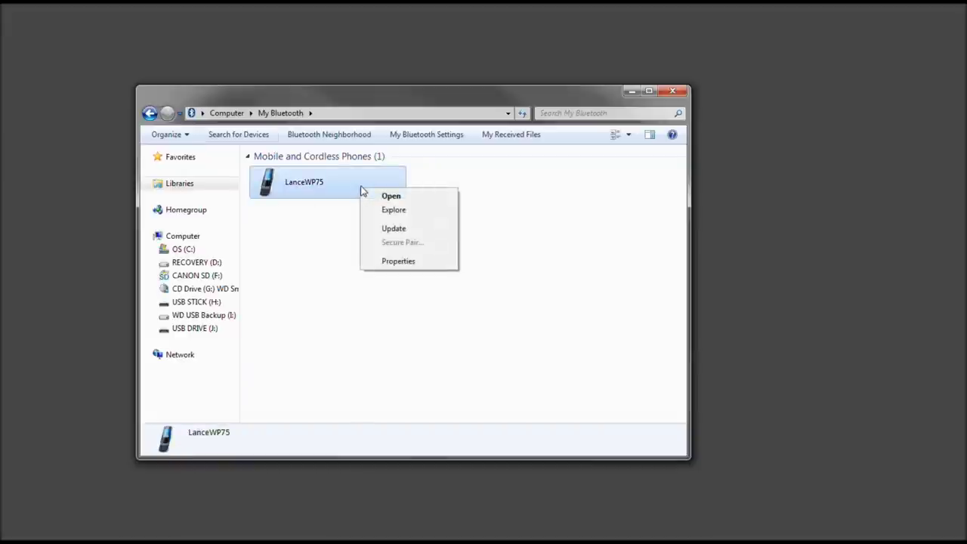
{"action": "left_click", "coordinate": [401, 236]}
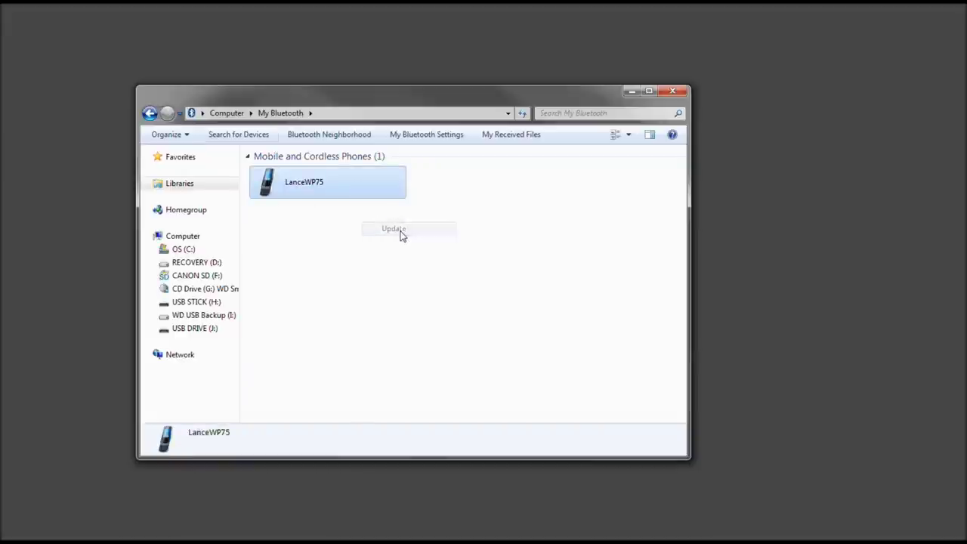
{"action": "right_click", "coordinate": [381, 193]}
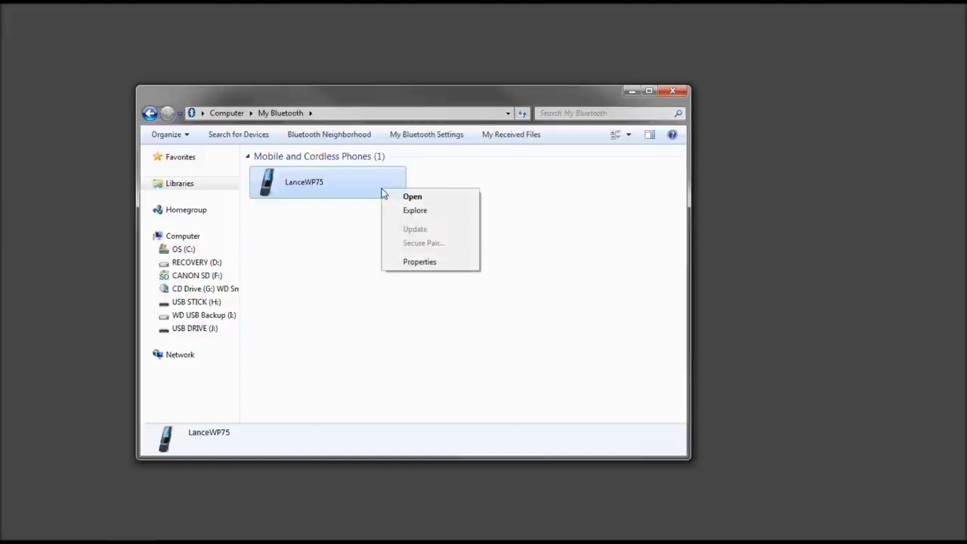
{"action": "left_click", "coordinate": [428, 265]}
{"action": "left_click", "coordinate": [198, 126]}
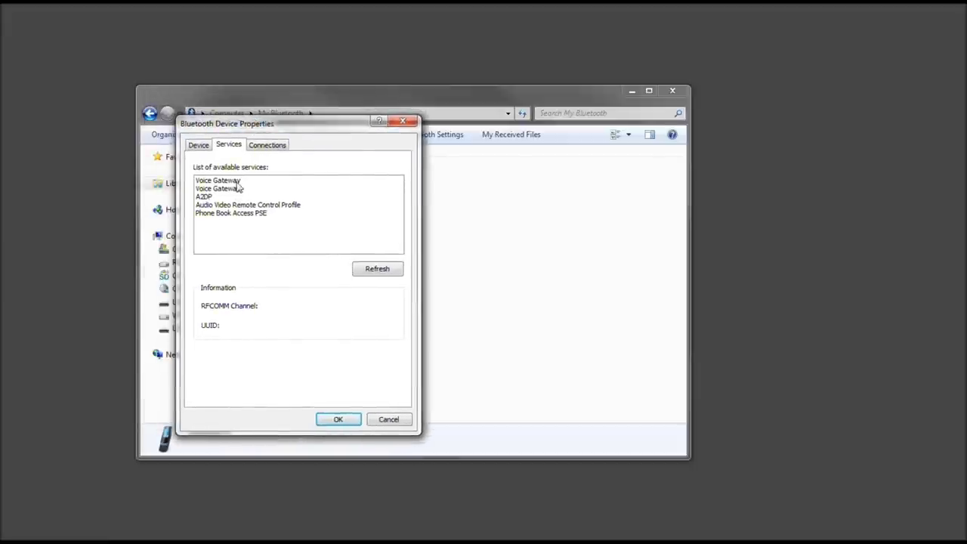
{"action": "left_click", "coordinate": [272, 148]}
{"action": "left_click", "coordinate": [200, 147]}
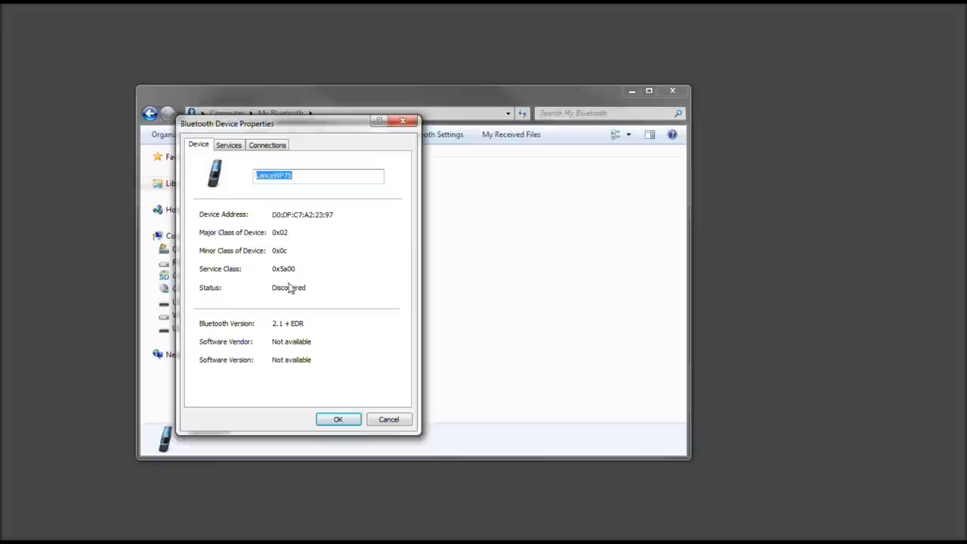
{"action": "left_click", "coordinate": [339, 418]}
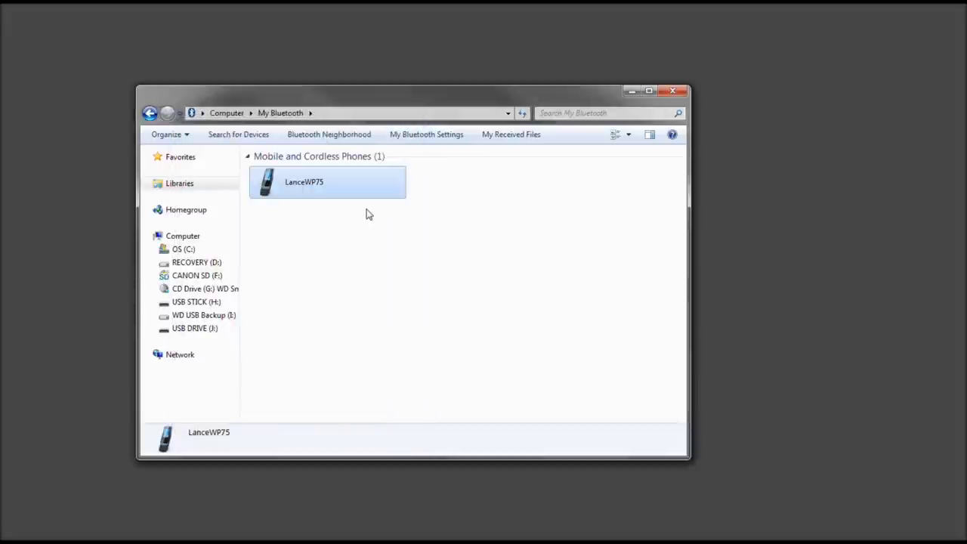
Secure-pair LanceWP75 with the PC after confirming the matching passkey, then select it
{"action": "right_click", "coordinate": [369, 171]}
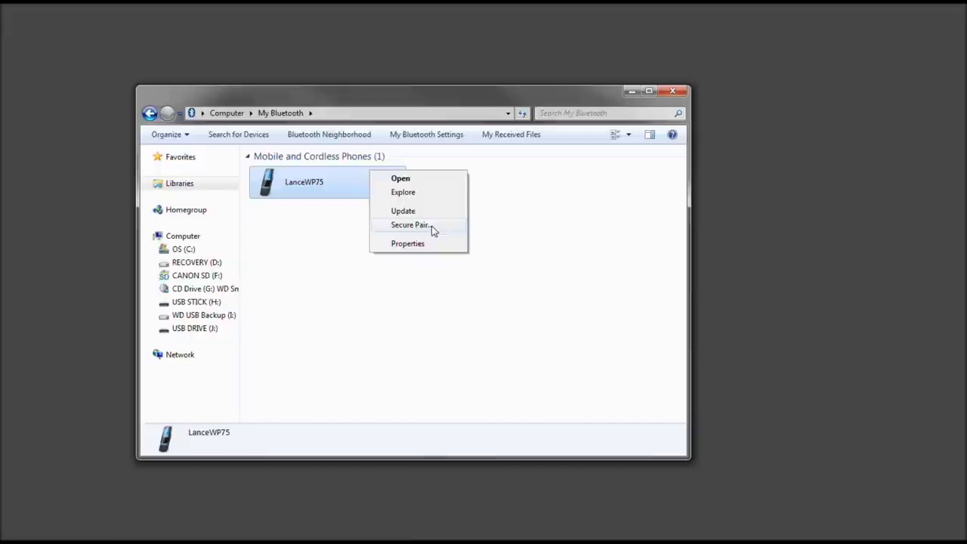
{"action": "left_click", "coordinate": [429, 225]}
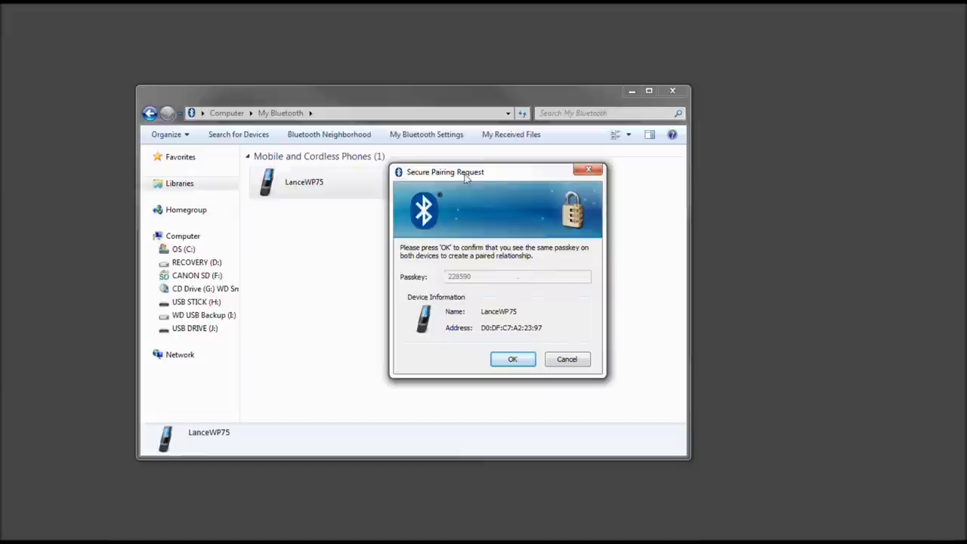
{"action": "left_click_drag", "start_coordinate": [463, 174], "coordinate": [386, 212]}
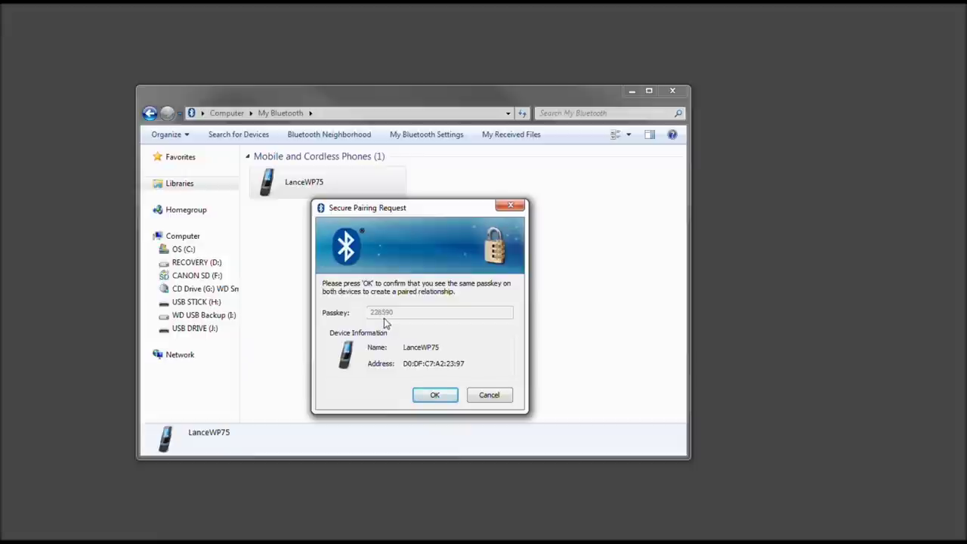
{"action": "left_click", "coordinate": [435, 398]}
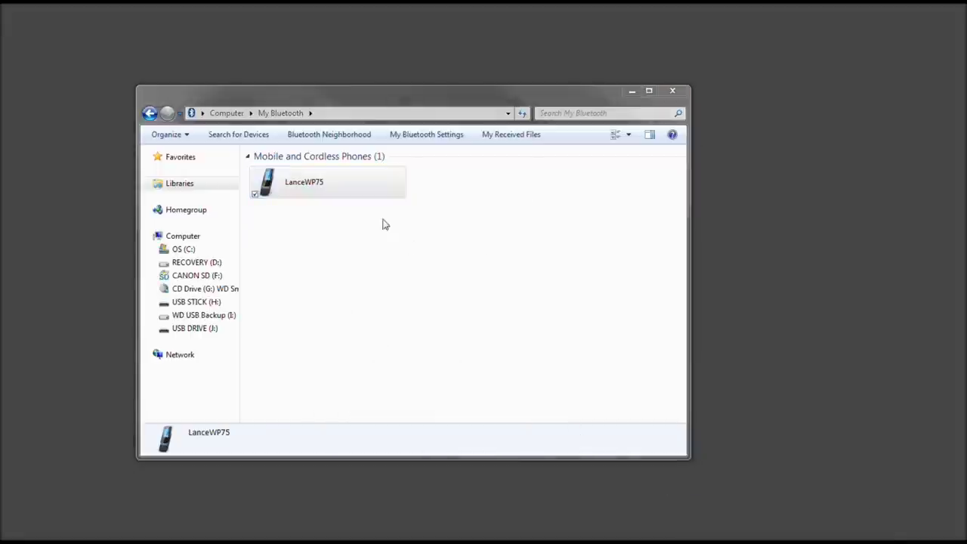
{"action": "left_click", "coordinate": [359, 180]}
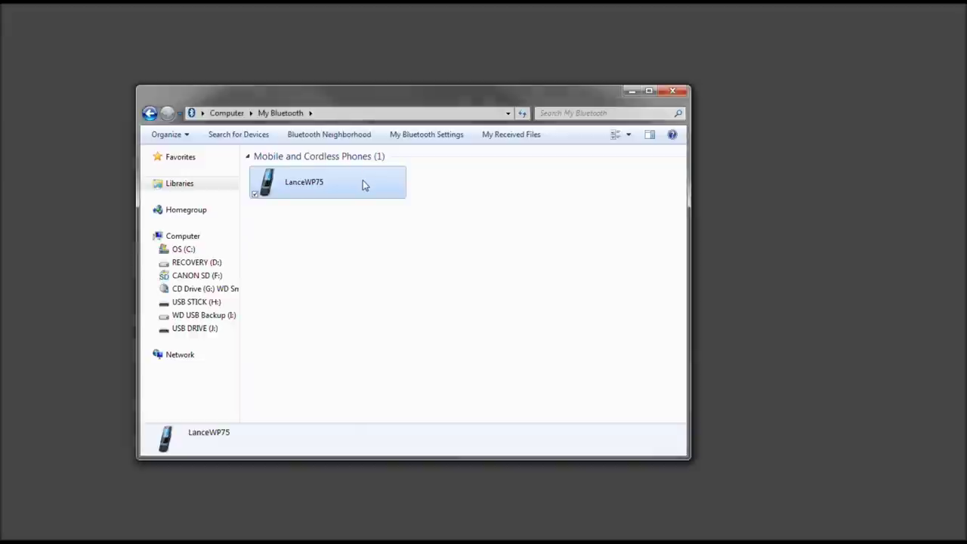
Explore LanceWP75 and connect Play Music to the PC's Stereo Audio Device
{"action": "right_click", "coordinate": [363, 180]}
{"action": "left_click", "coordinate": [394, 203]}
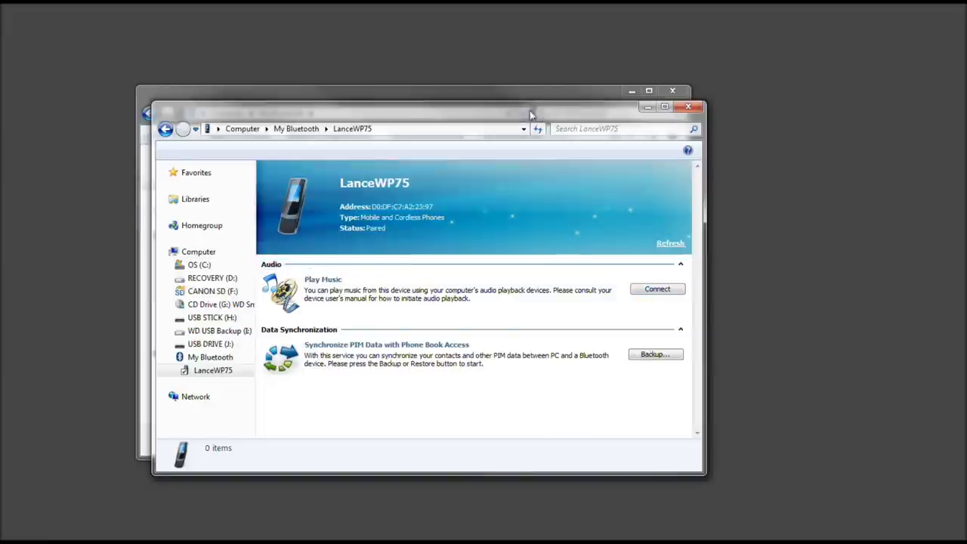
{"action": "left_click_drag", "start_coordinate": [539, 113], "coordinate": [506, 111]}
{"action": "left_click", "coordinate": [609, 289]}
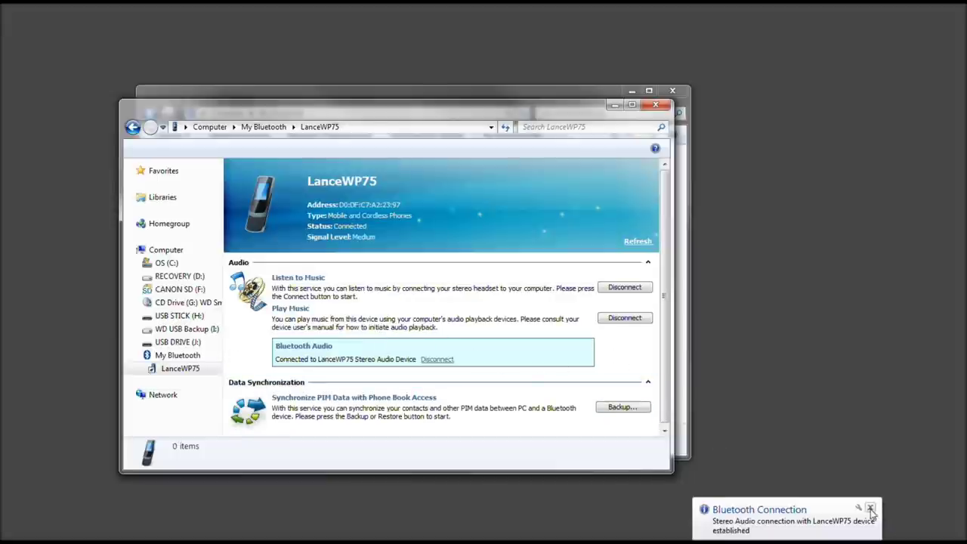
{"action": "left_click", "coordinate": [658, 352]}
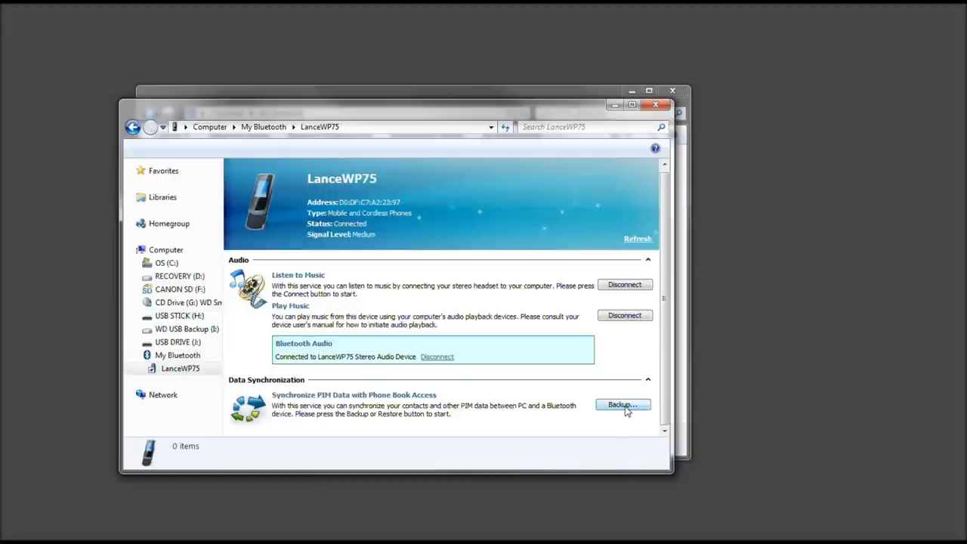
Back up the phone's PIM data to Documents\LanceWP75.pim, replacing the old file, and dismiss the messages
{"action": "left_click", "coordinate": [625, 408]}
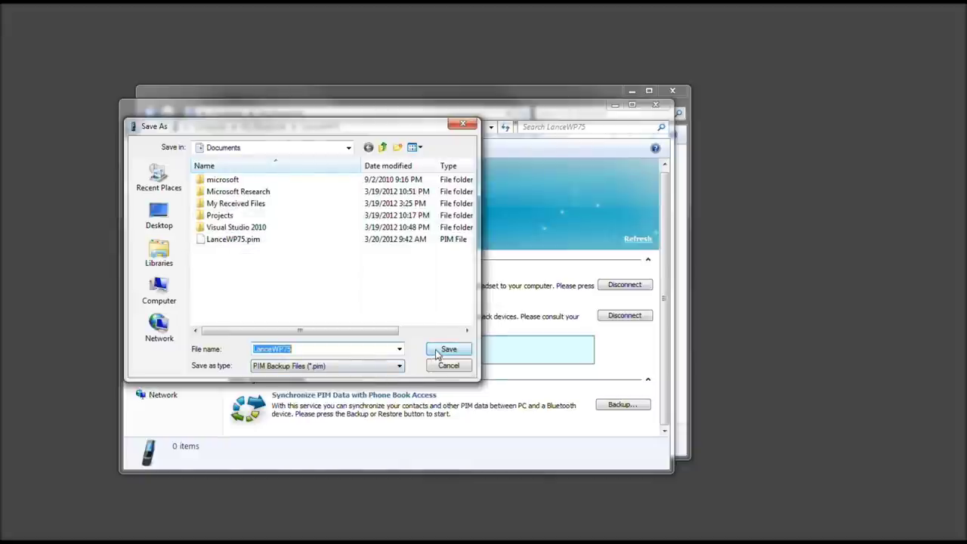
{"action": "left_click", "coordinate": [445, 350]}
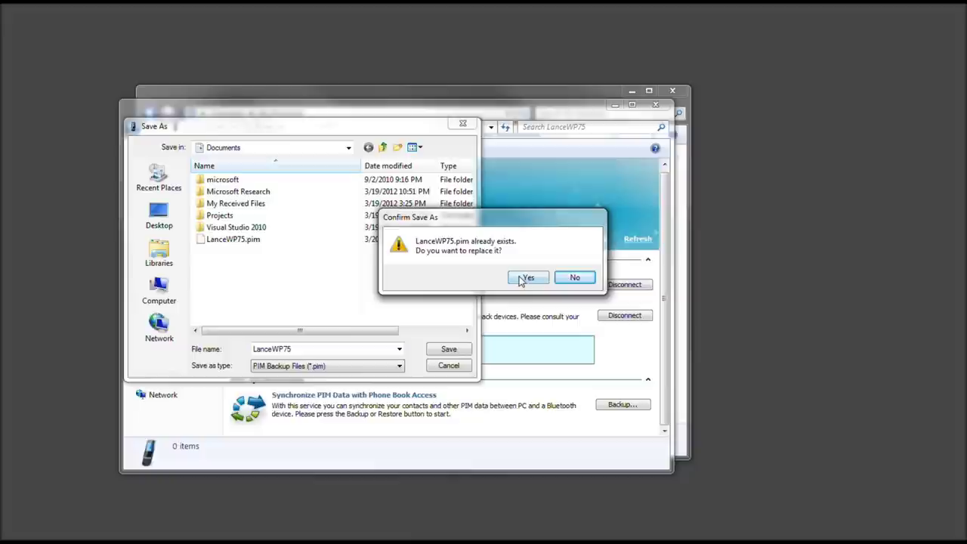
{"action": "left_click", "coordinate": [526, 278]}
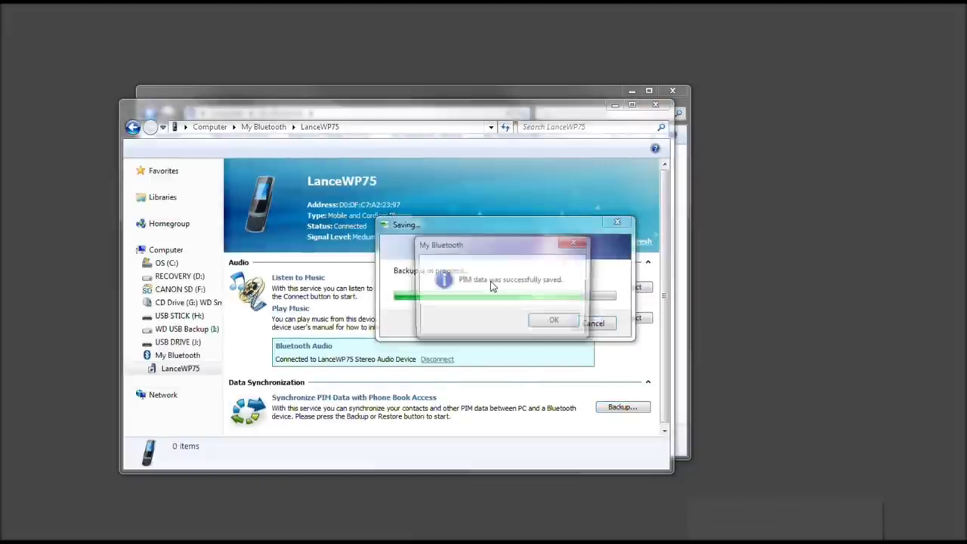
{"action": "left_click", "coordinate": [547, 323]}
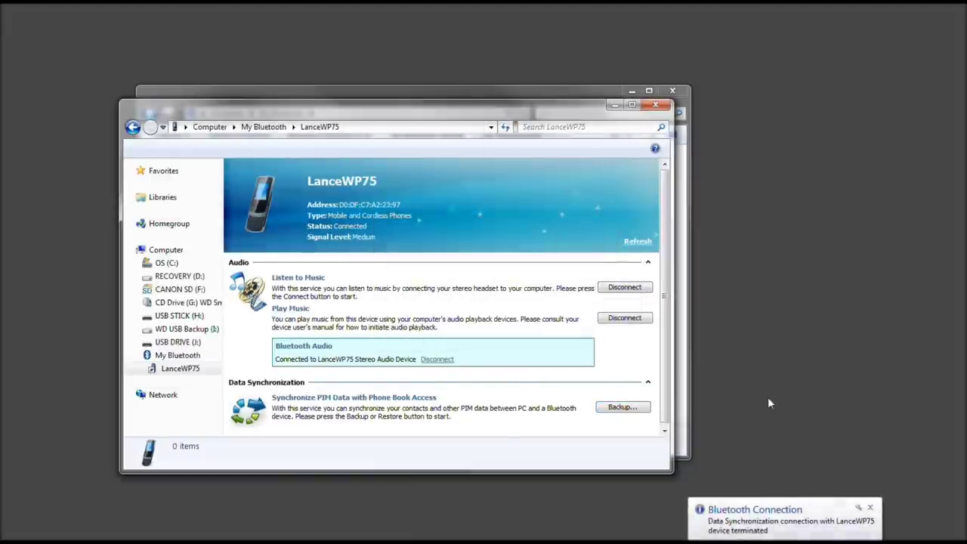
{"action": "left_click", "coordinate": [869, 508]}
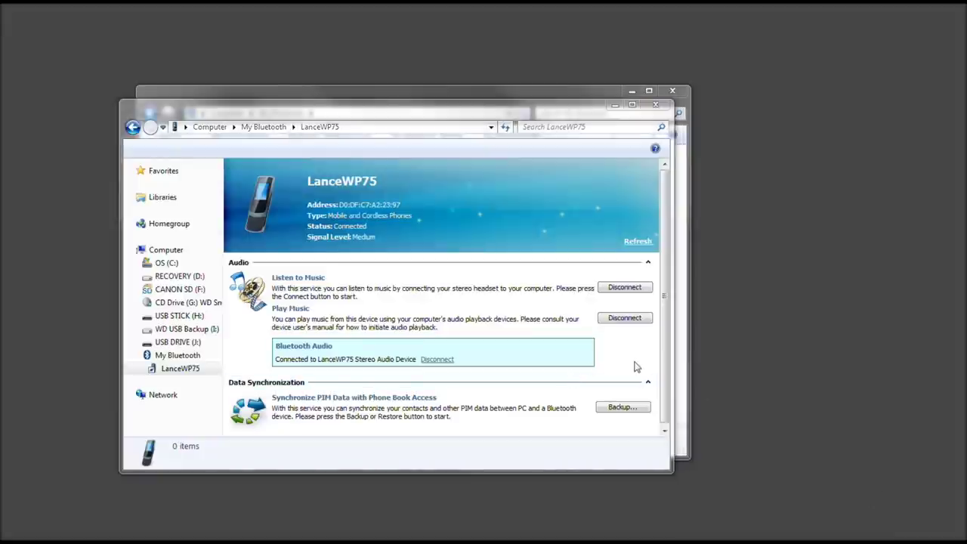